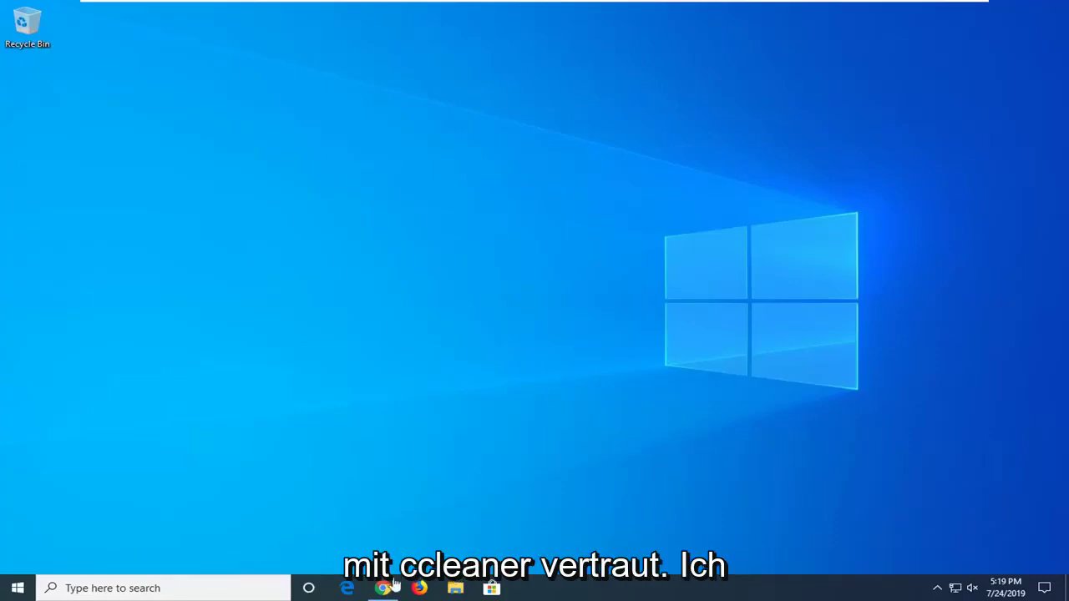
Step: Search the Start menu for 'ccleaner' and launch CCleaner to its Welcome back screen
left_click(19, 589)
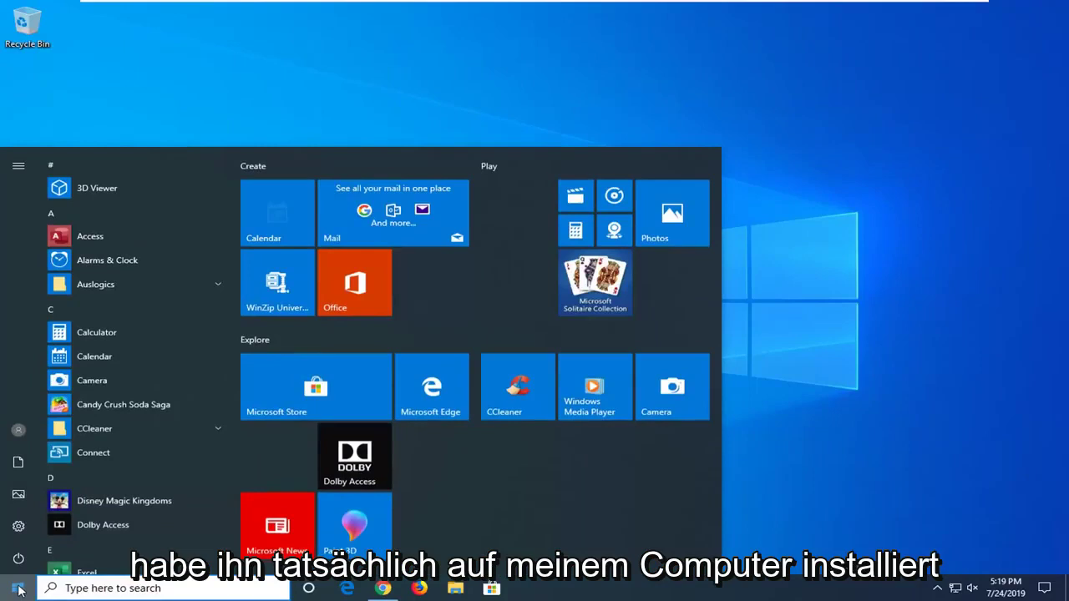
type("ccle")
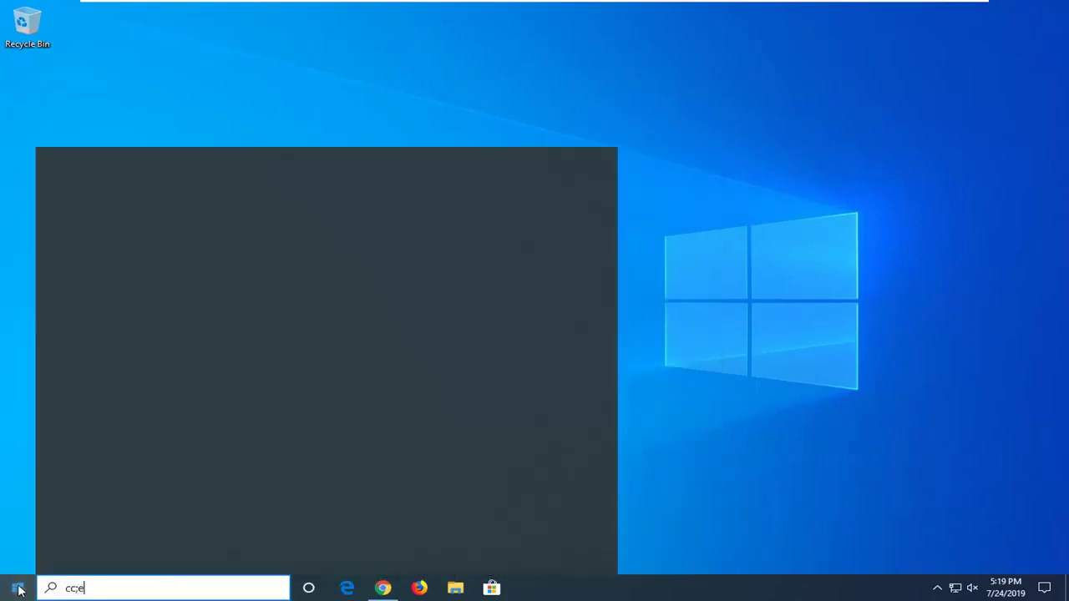
type("ane")
key("BackSpace")
key("BackSpace")
key("BackSpace")
key("BackSpace")
key("BackSpace")
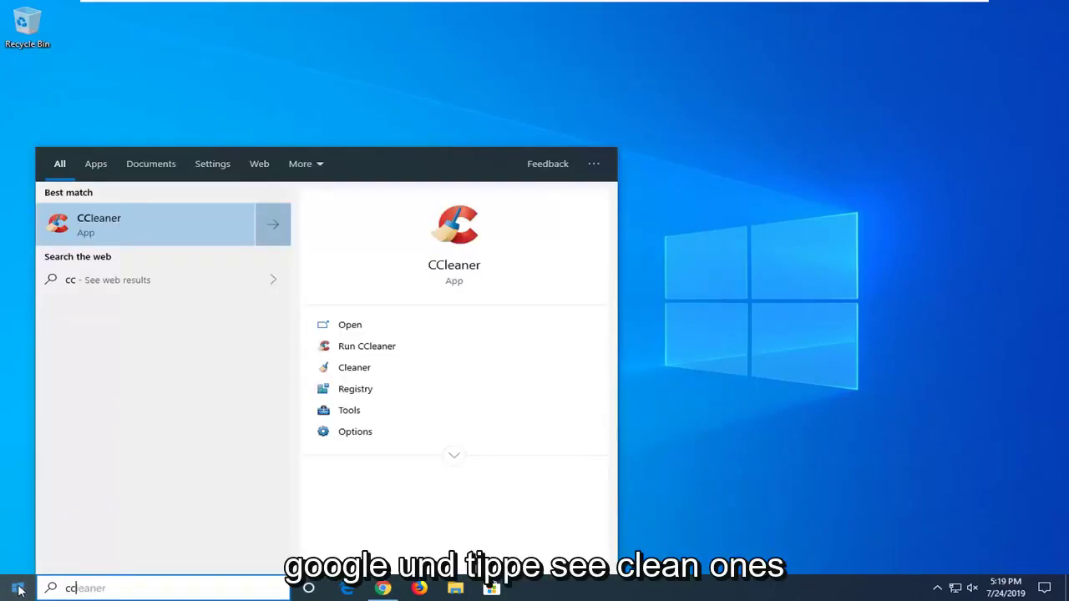
type("leaner")
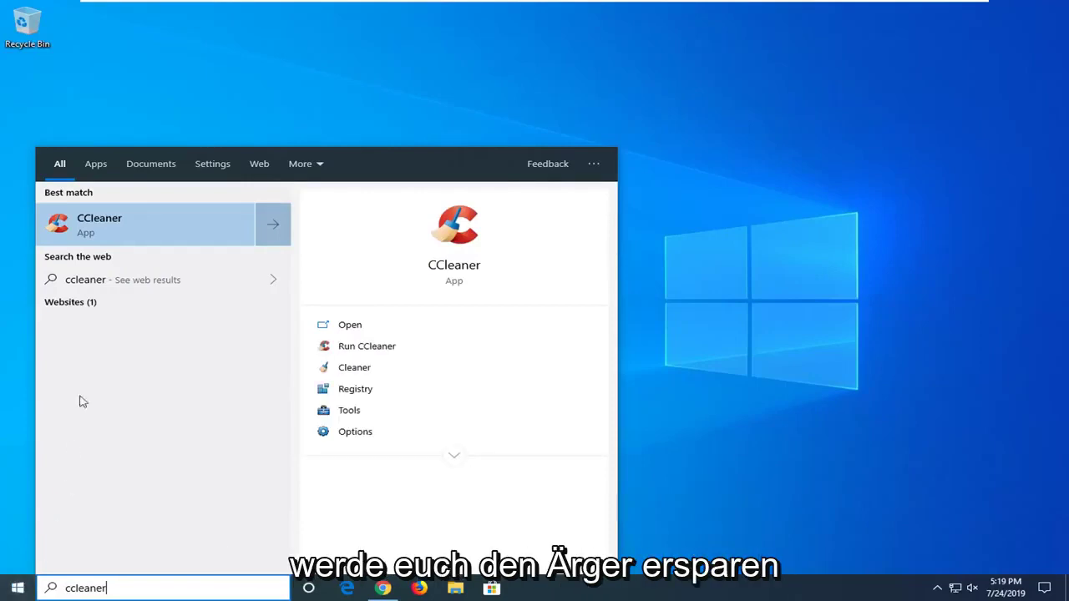
left_click(116, 225)
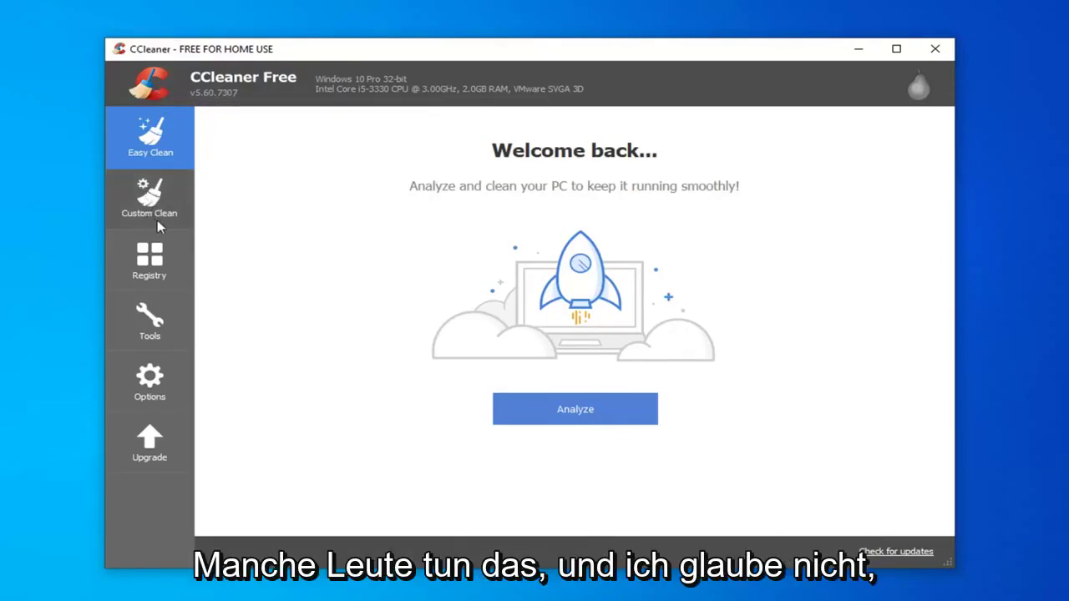
Step: Run a registry scan in CCleaner's Registry section until five issues are listed
left_click(144, 393)
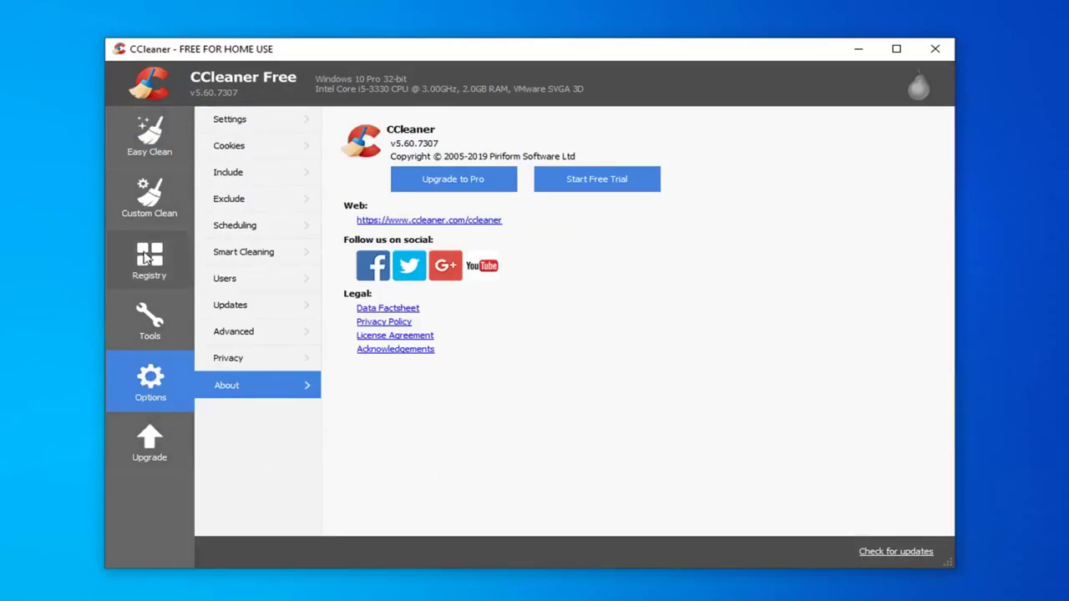
left_click(155, 278)
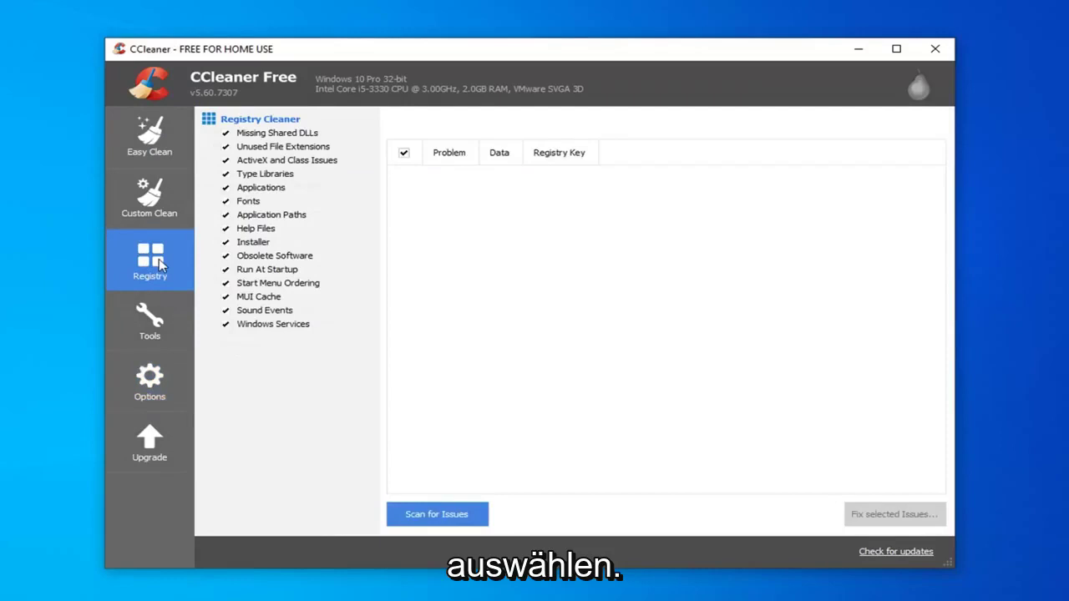
left_click(452, 521)
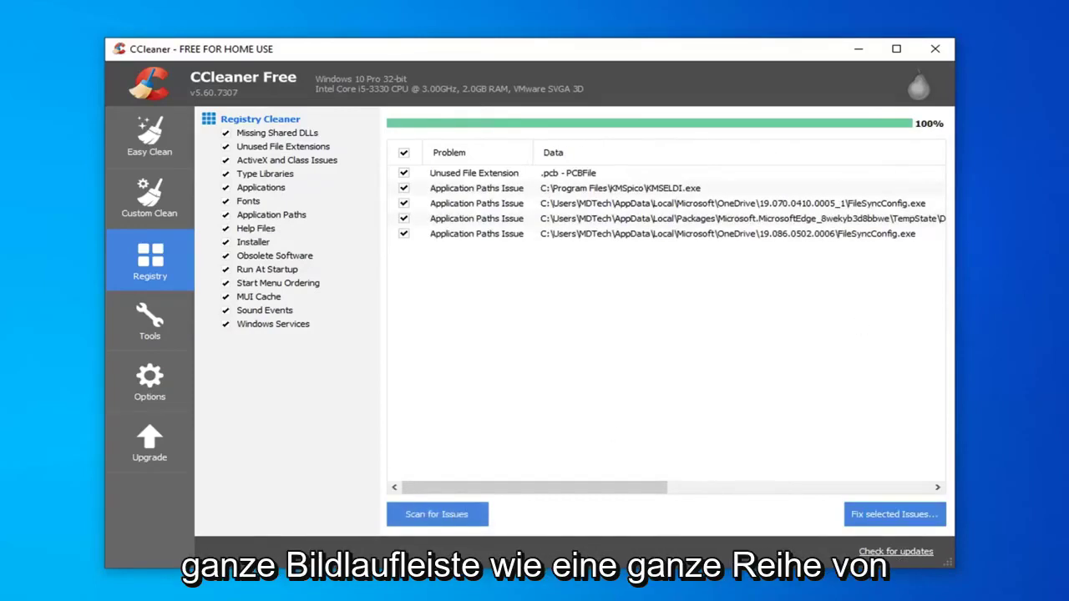
scroll(906, 337, "right", 2)
scroll(887, 366, "left", 2)
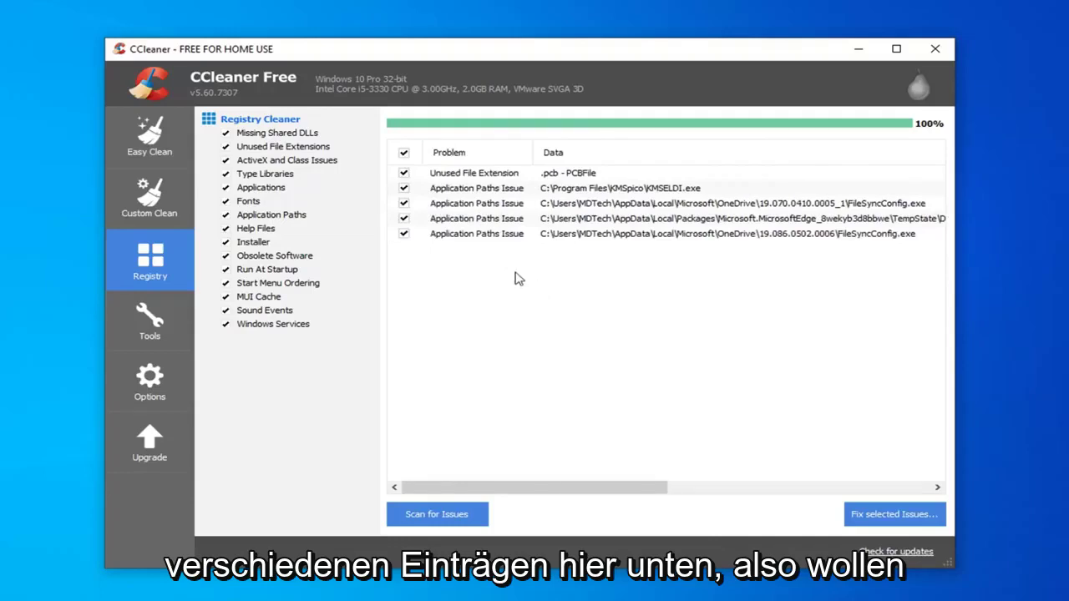
Step: Back up the registry to a Desktop .reg file named 7_24, then fix all five issues
left_click(889, 517)
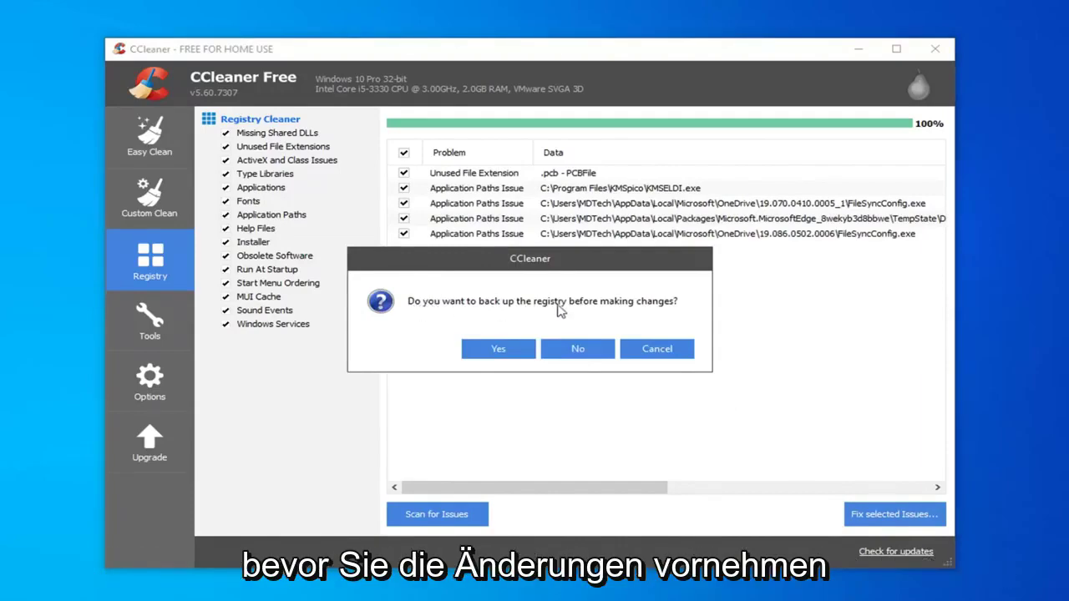
left_click(495, 351)
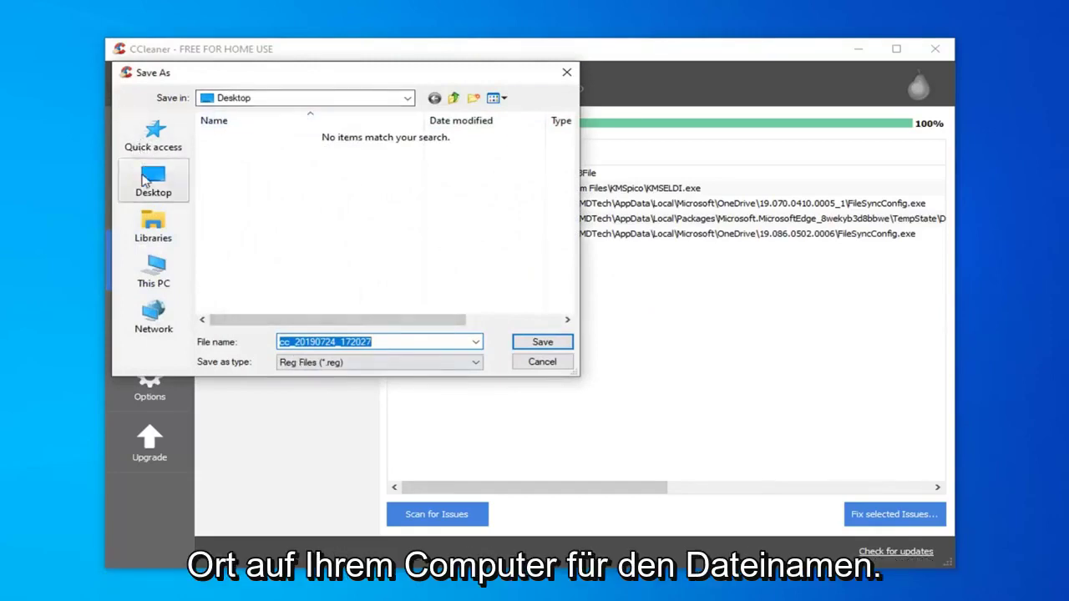
left_click(154, 180)
left_click(310, 341)
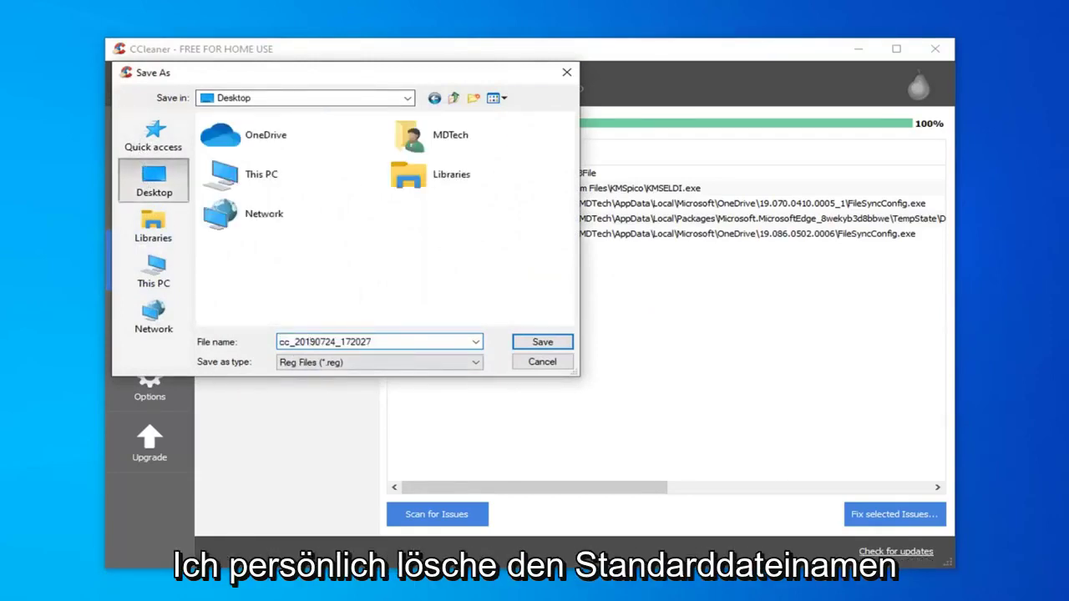
double_click(311, 341)
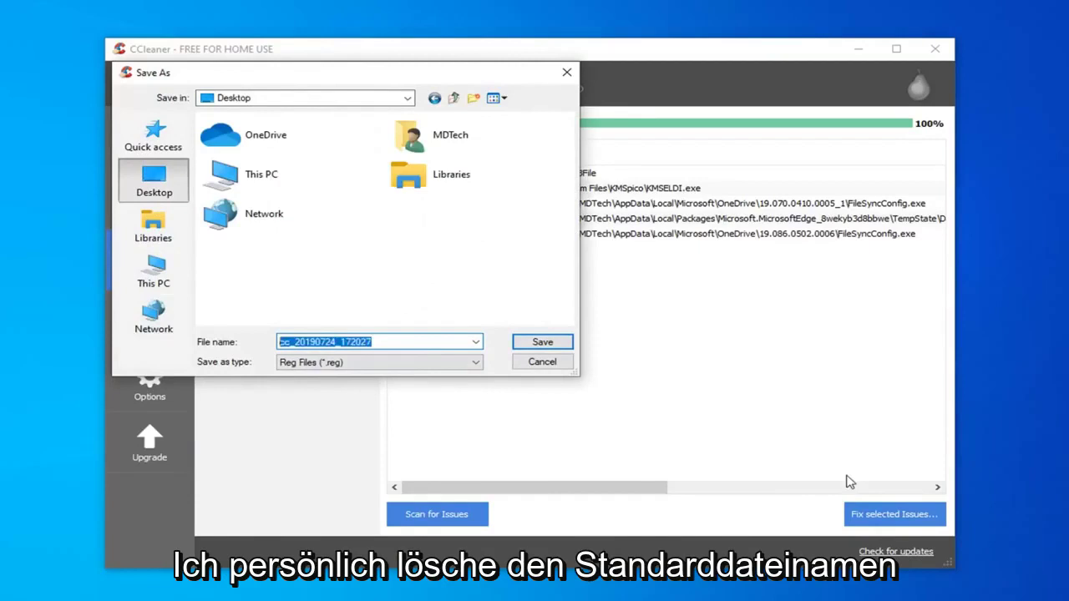
type("\\")
key("BackSpace")
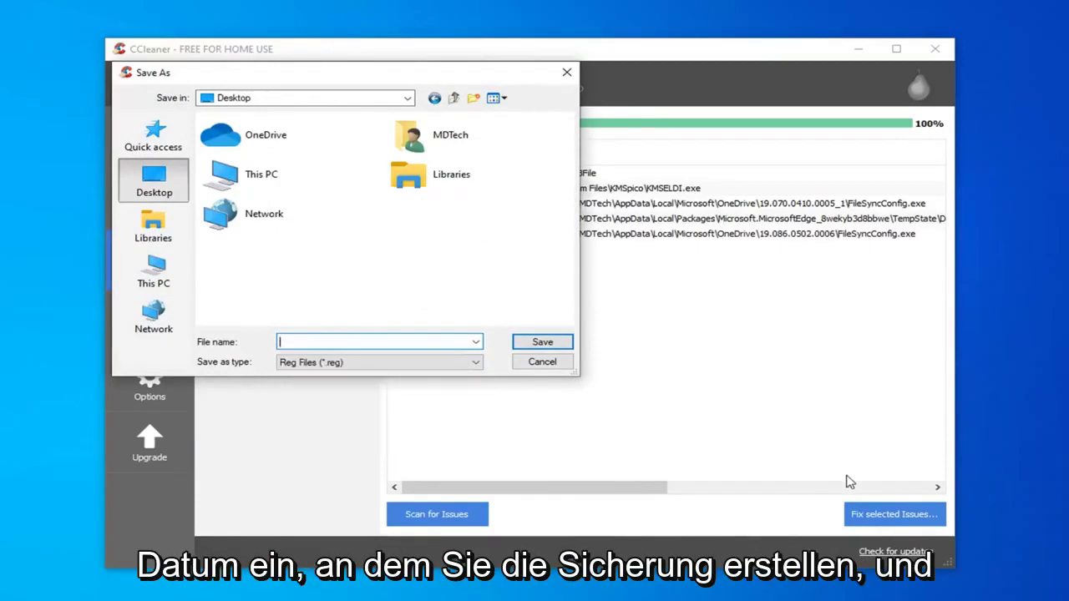
type("7_24")
left_click(542, 342)
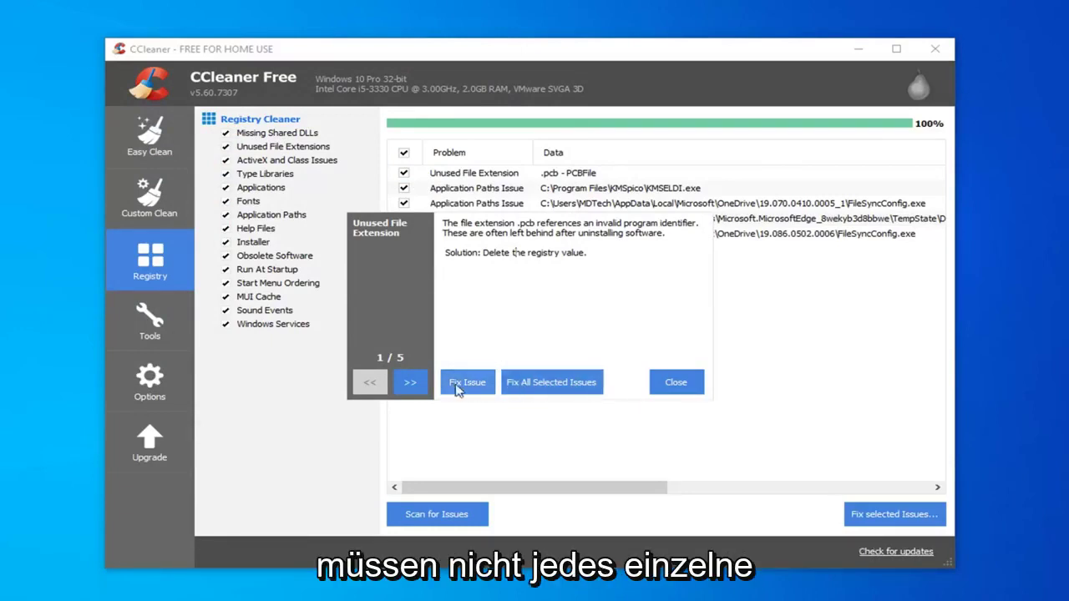
left_click(555, 384)
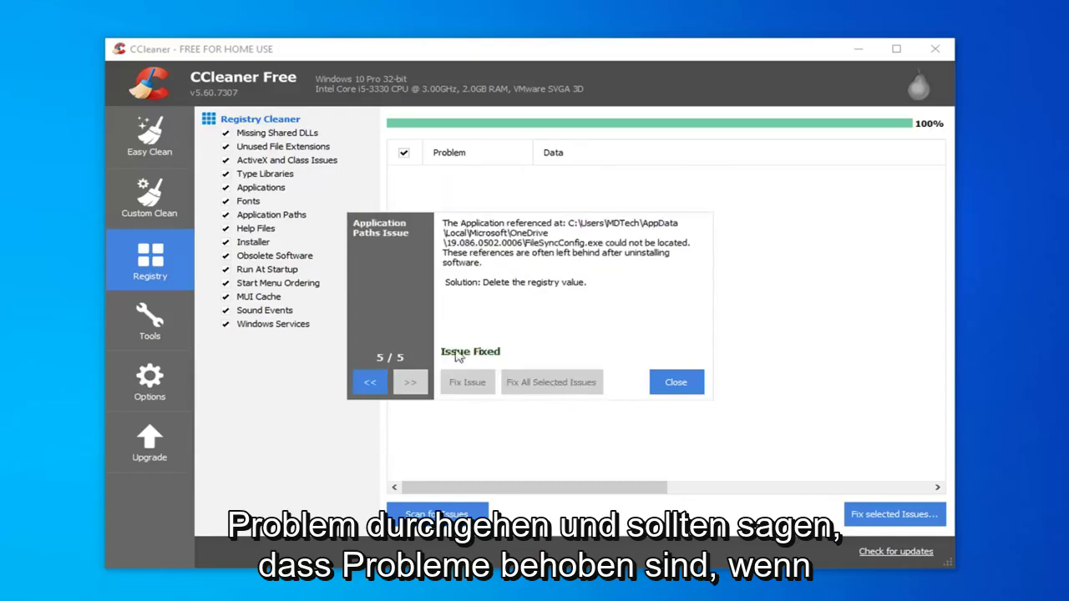
left_click(673, 384)
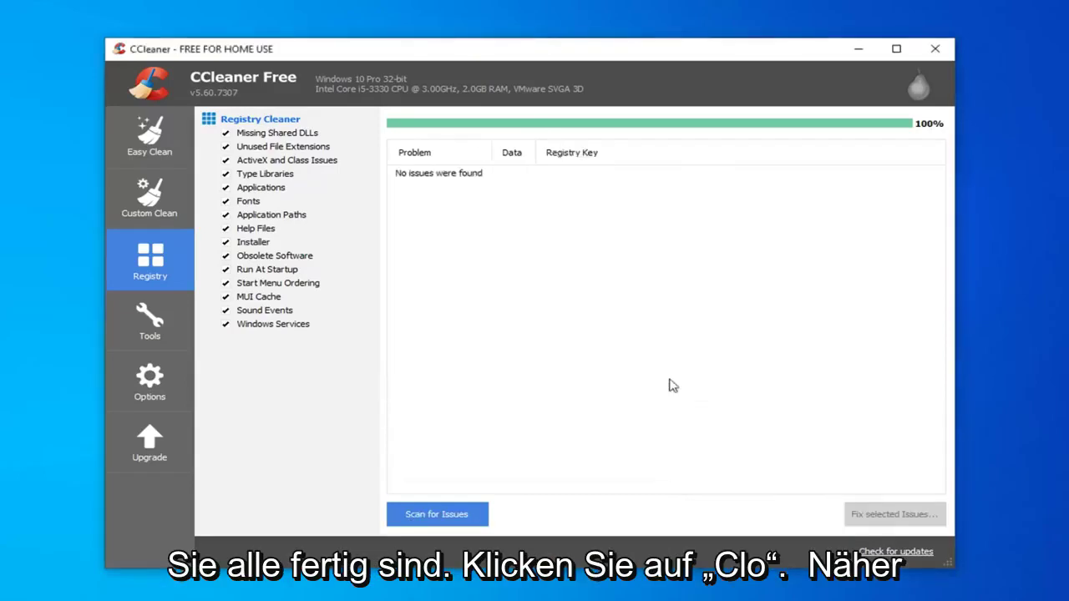
Step: Close CCleaner and launch Disk Cleanup for drive C: via a 'disk cleanup' Start search
left_click(935, 48)
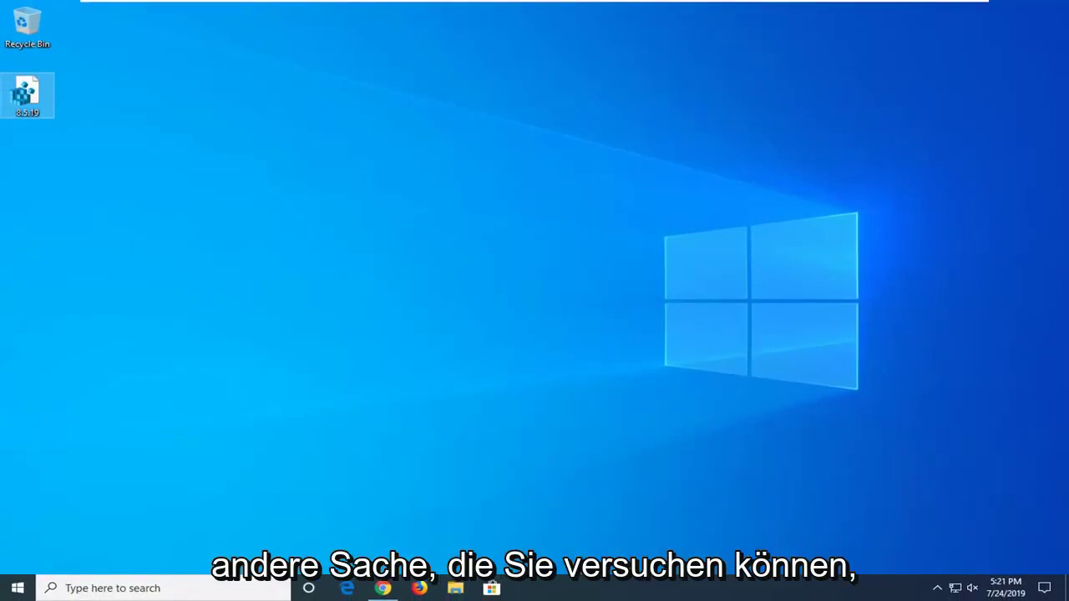
left_click(15, 589)
type("disk")
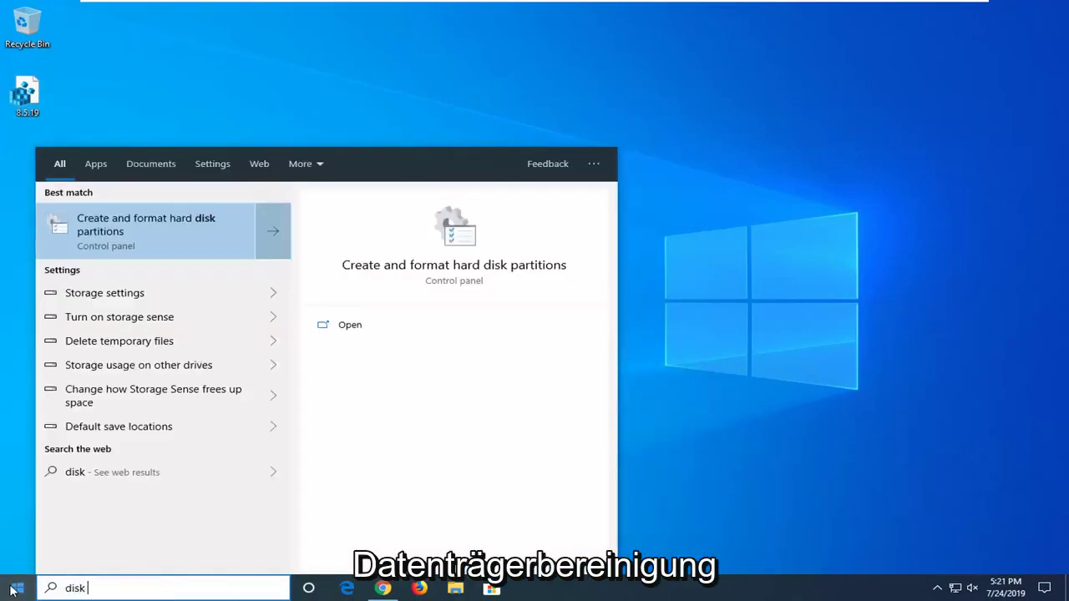
type(" cleanup")
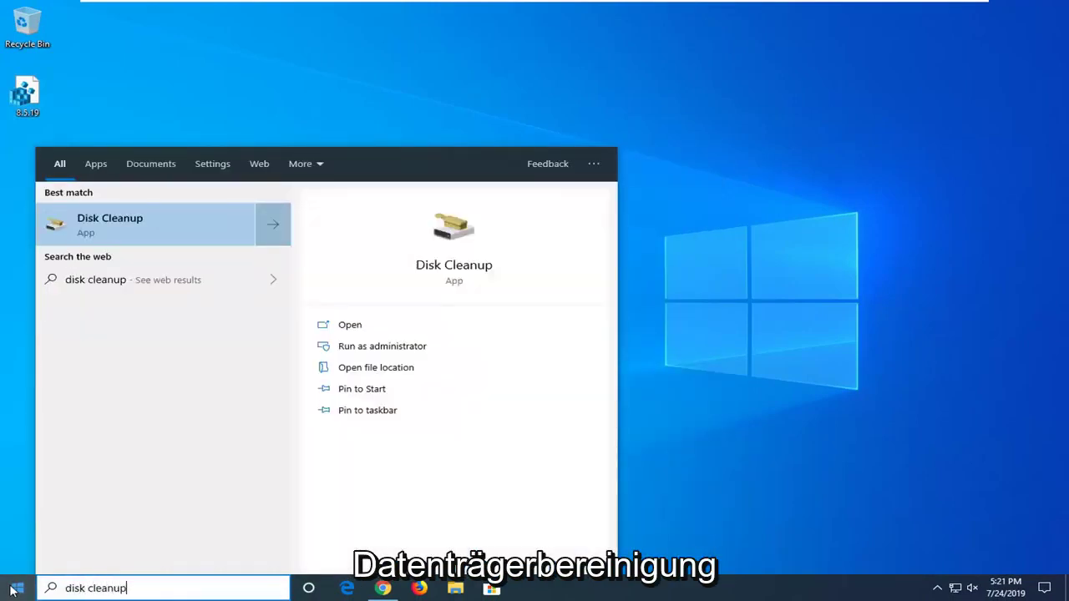
left_click(122, 221)
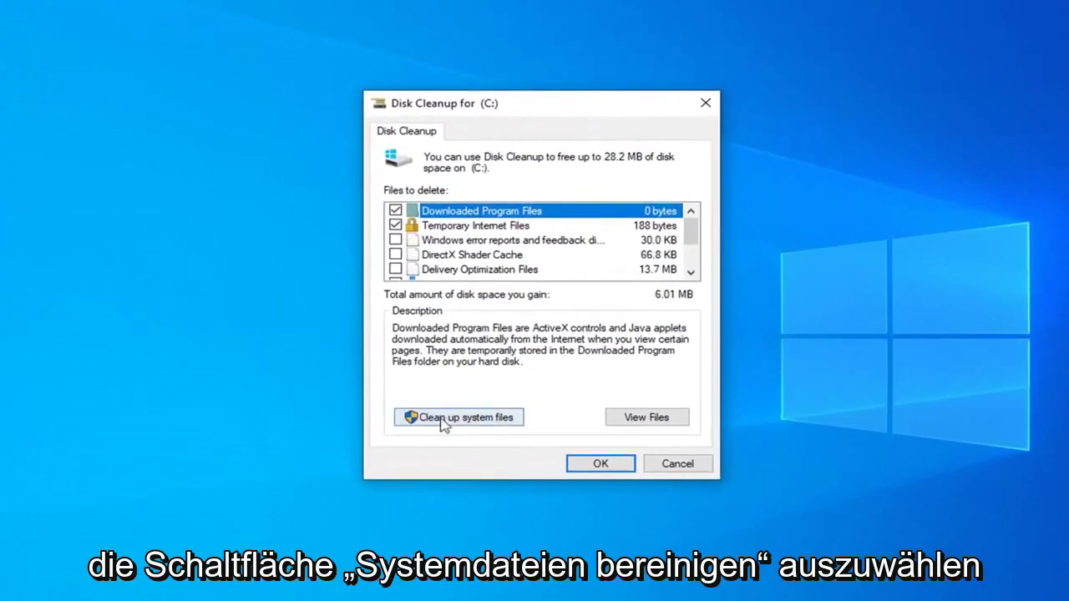
Step: Rescan drive C: including system files and permanently delete the checked file categories
left_click(443, 420)
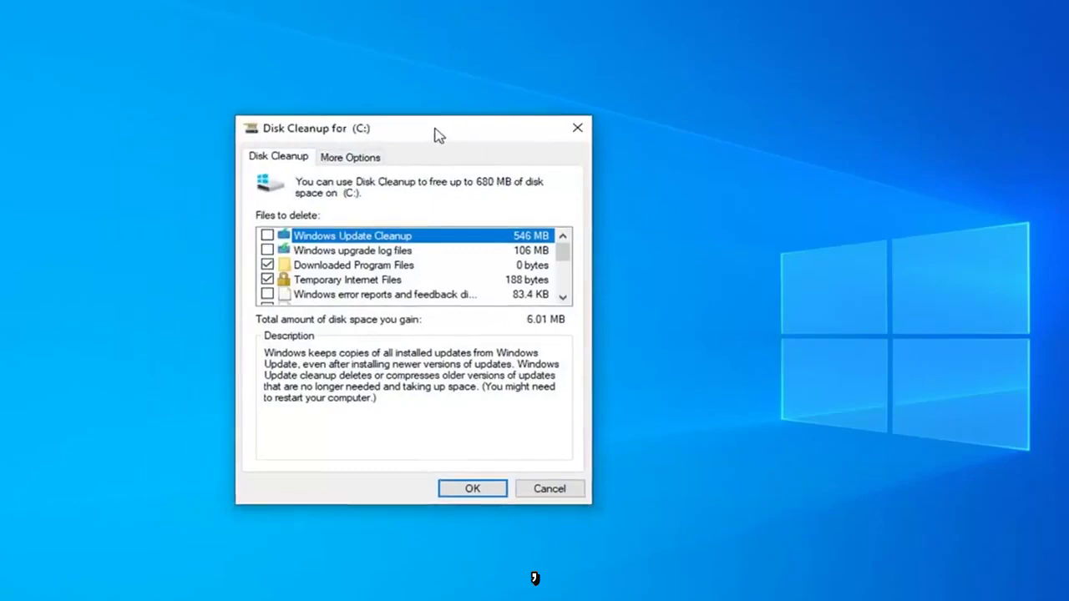
left_click_drag(434, 134, 517, 100)
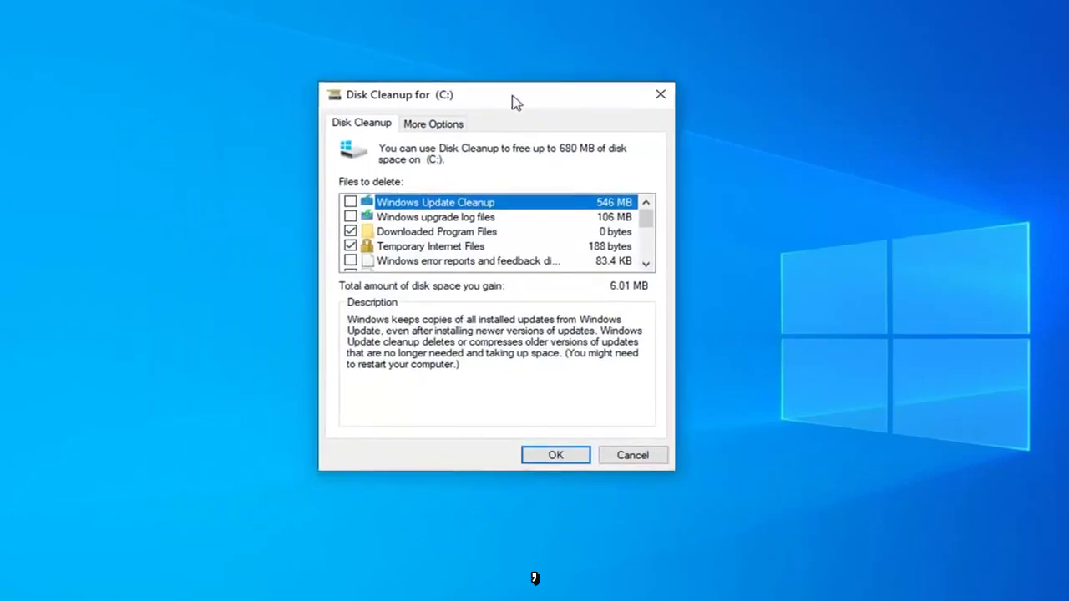
left_click(555, 457)
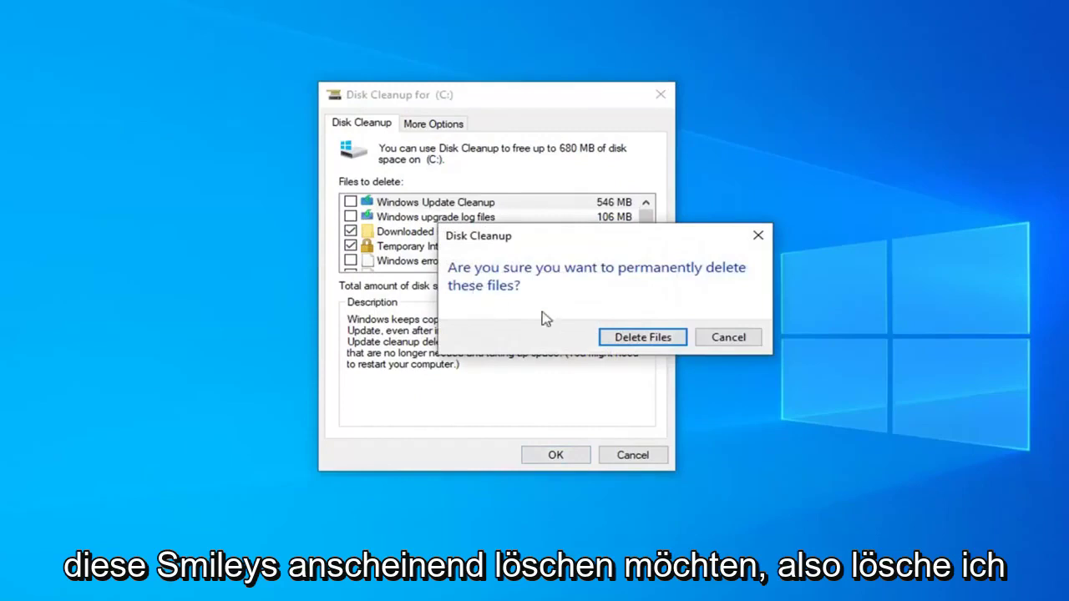
left_click(635, 338)
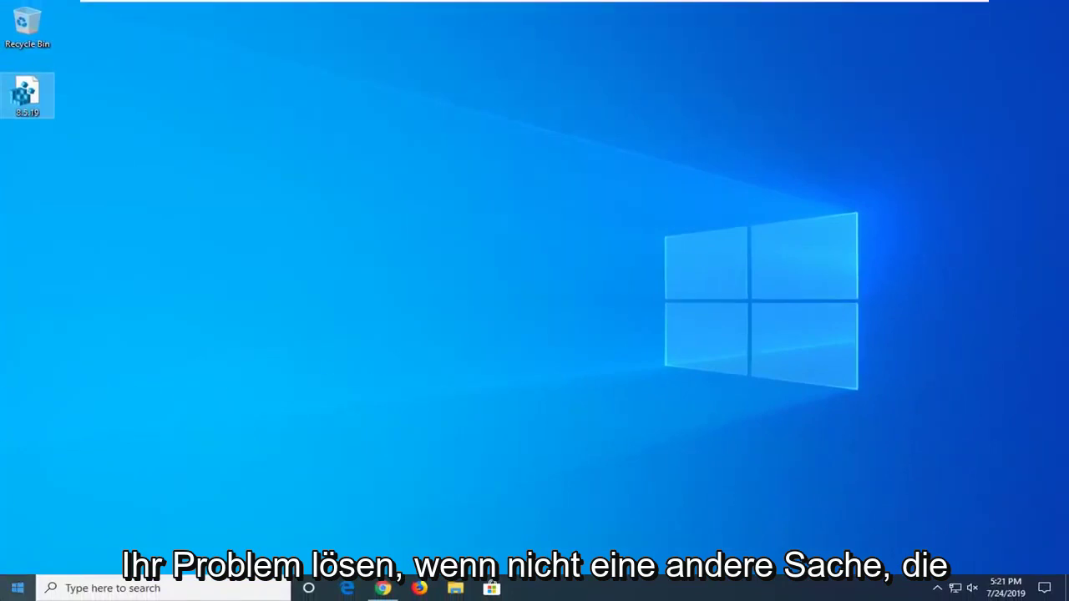
Step: Launch Command Prompt as administrator from a 'cmd' Start search, approving the UAC prompt
left_click(12, 590)
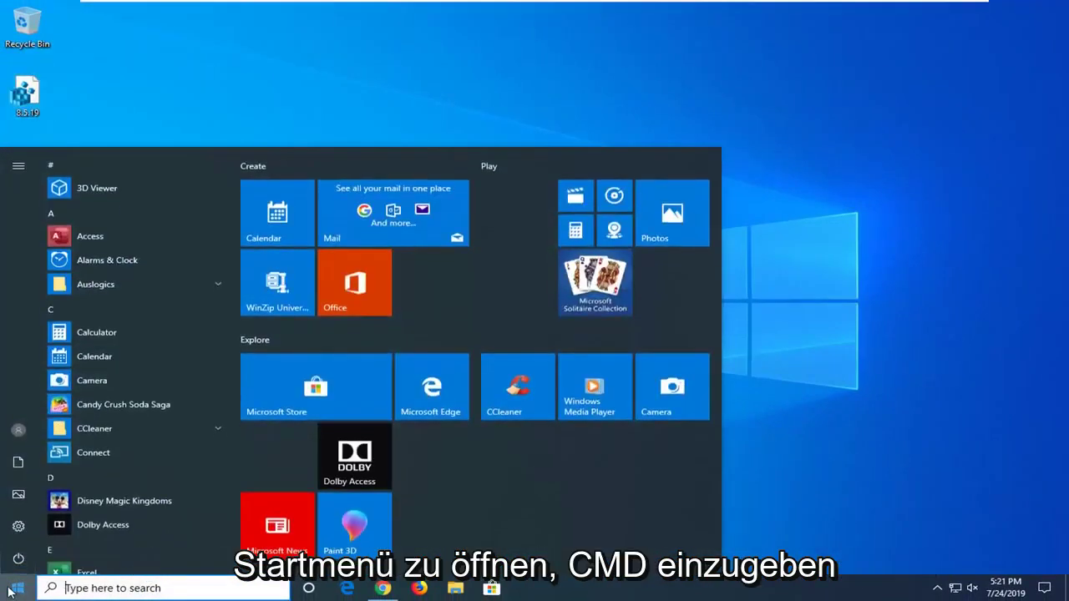
type("cmd")
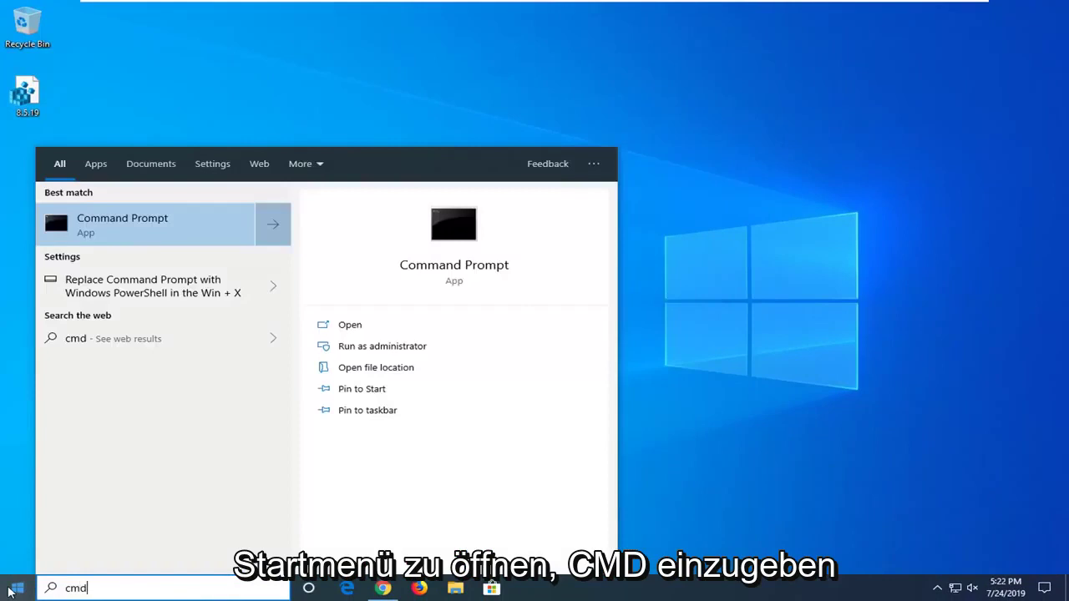
left_click(121, 236)
right_click(121, 237)
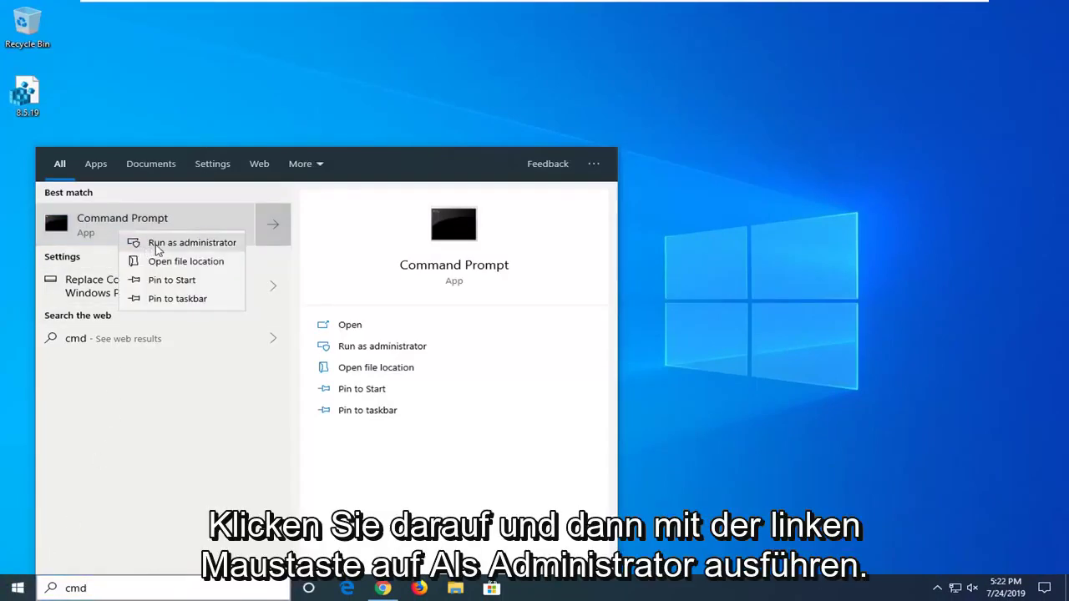
left_click(157, 244)
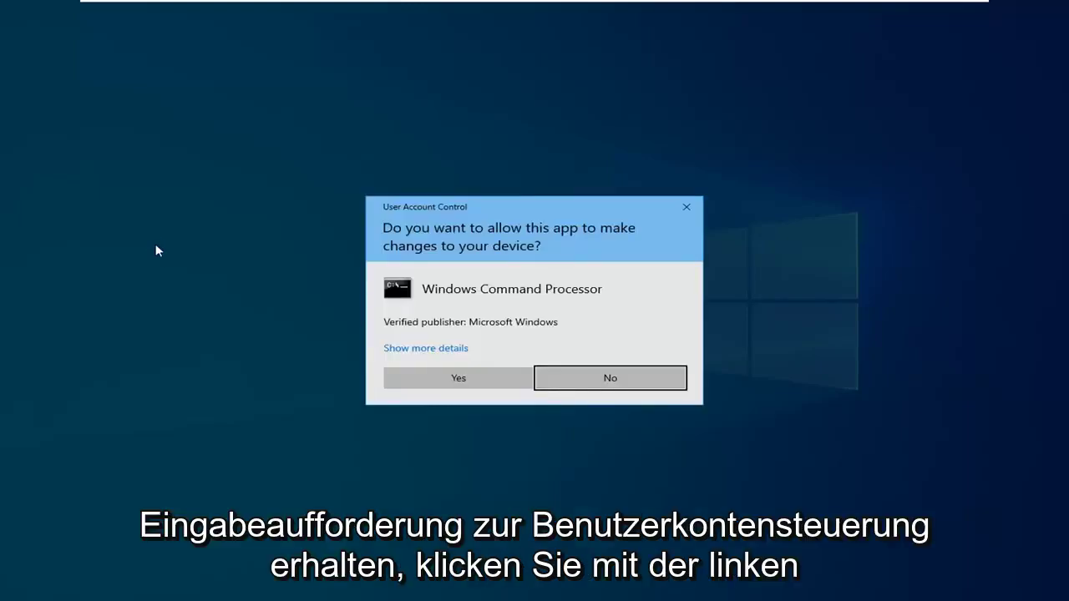
left_click(426, 378)
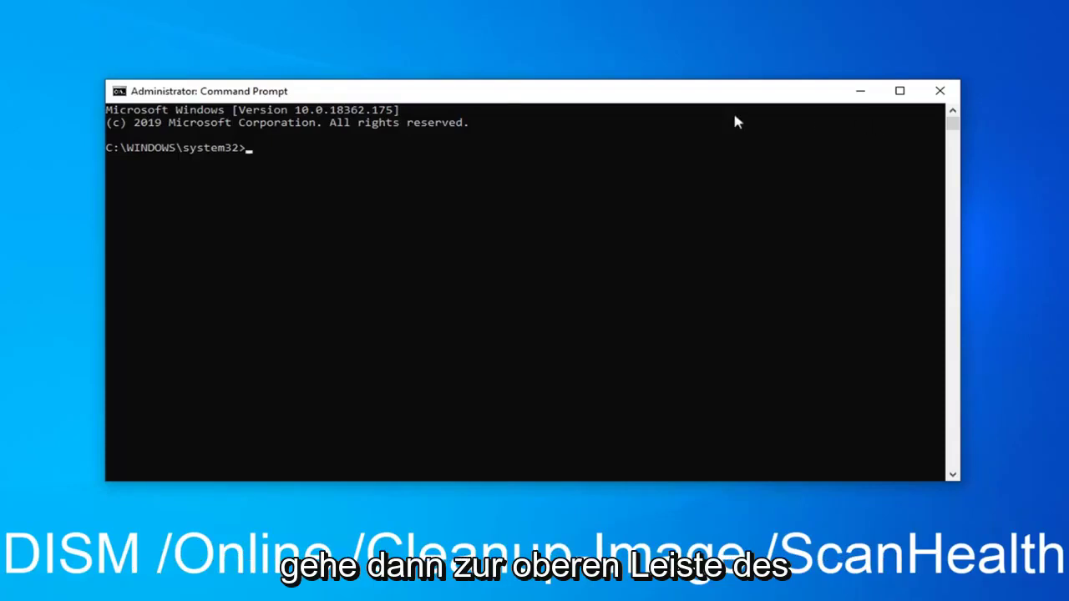
Step: Paste and run the DISM ScanHealth command, then close Command Prompt at about 8 percent
right_click(473, 97)
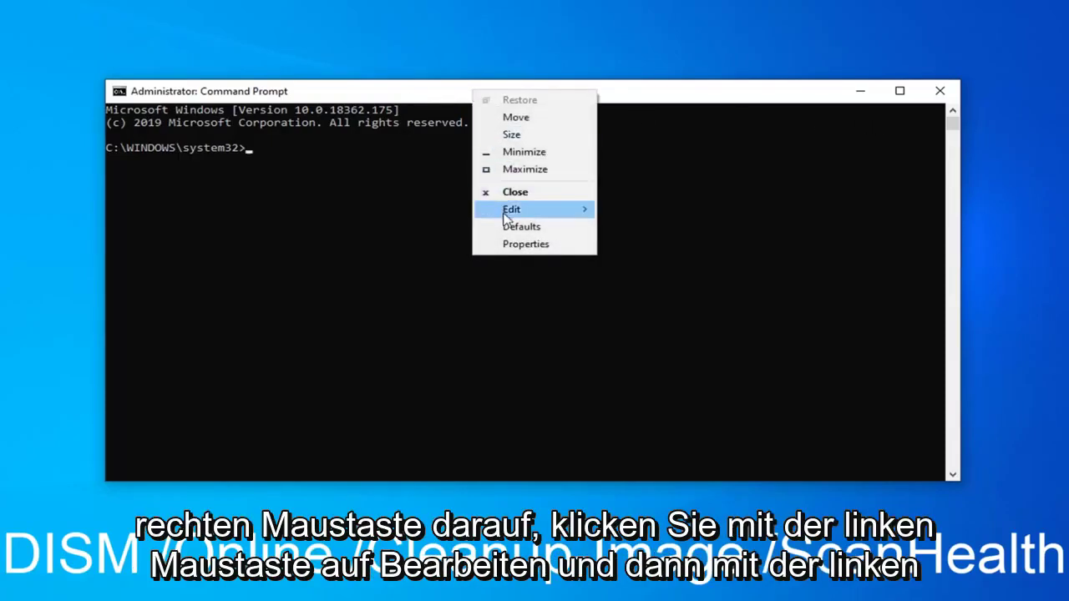
left_click(510, 209)
left_click(632, 243)
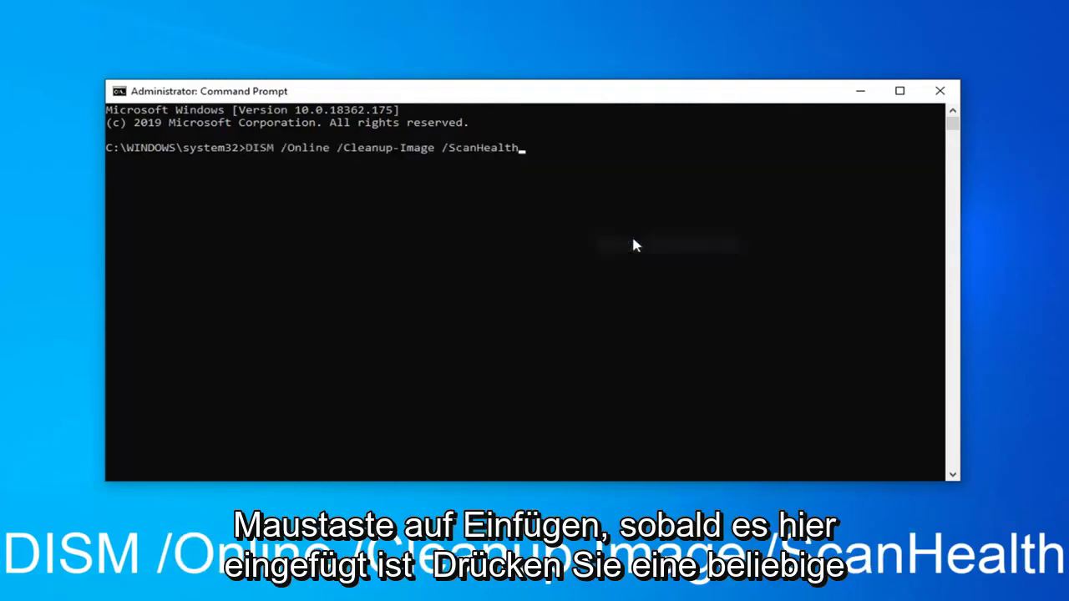
key("Return")
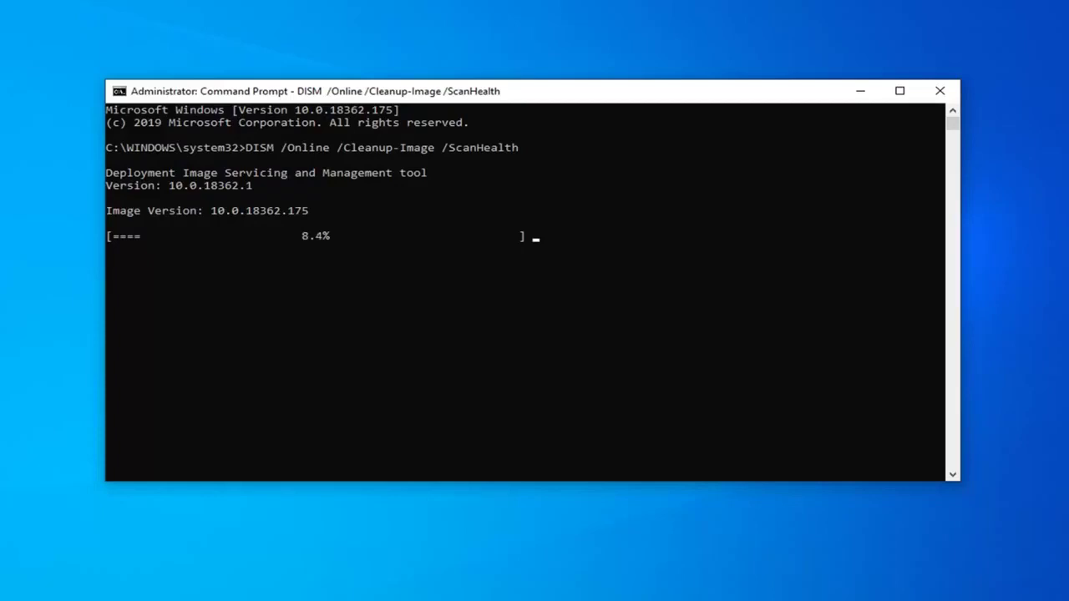
left_click(939, 91)
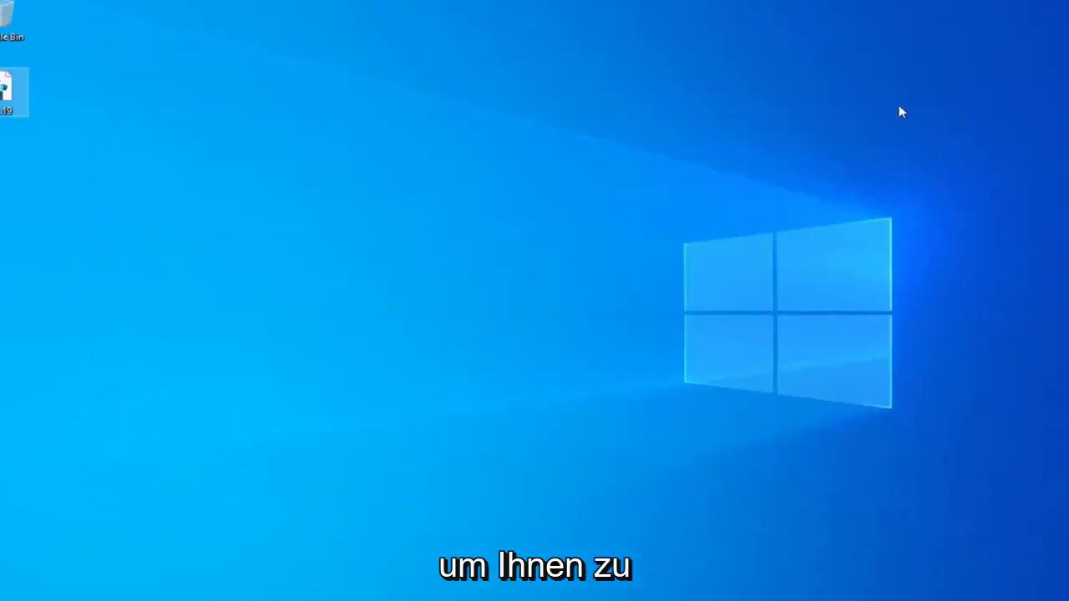